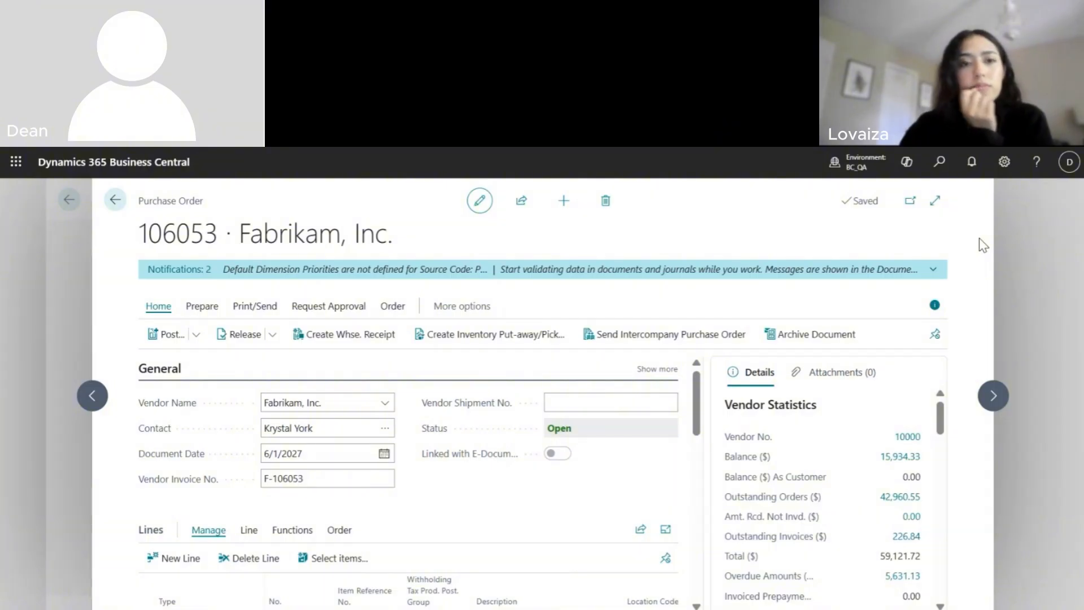
# Open the item charge assignment from the quantity to assign on the purchase order's P-FREIGHT charge line
pyautogui.scroll(-3, 467, 521)
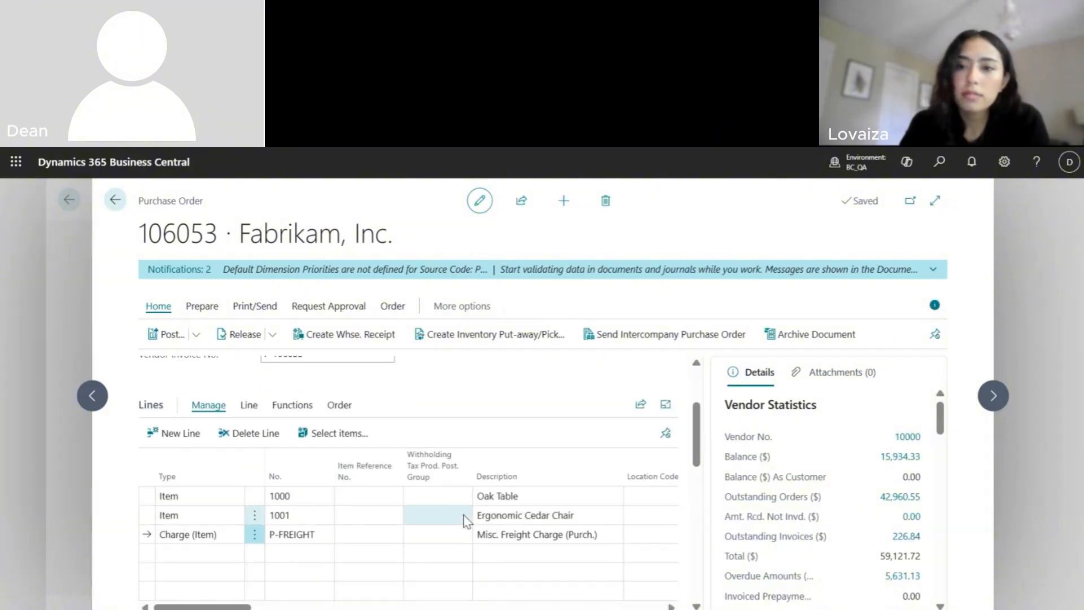
pyautogui.scroll(-1, 467, 520)
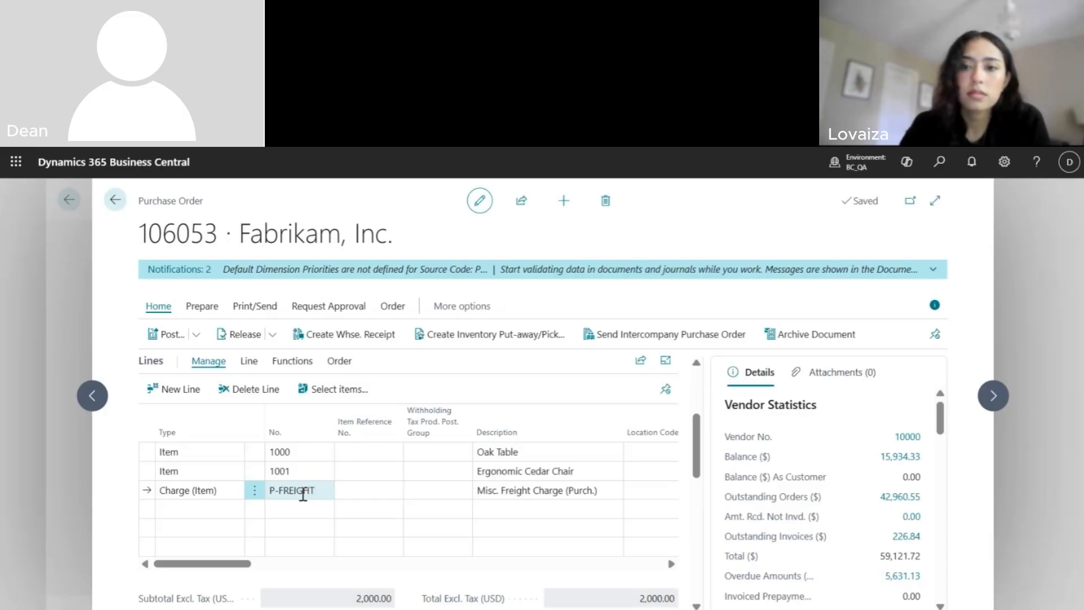
pyautogui.hscroll(3, 459, 489)
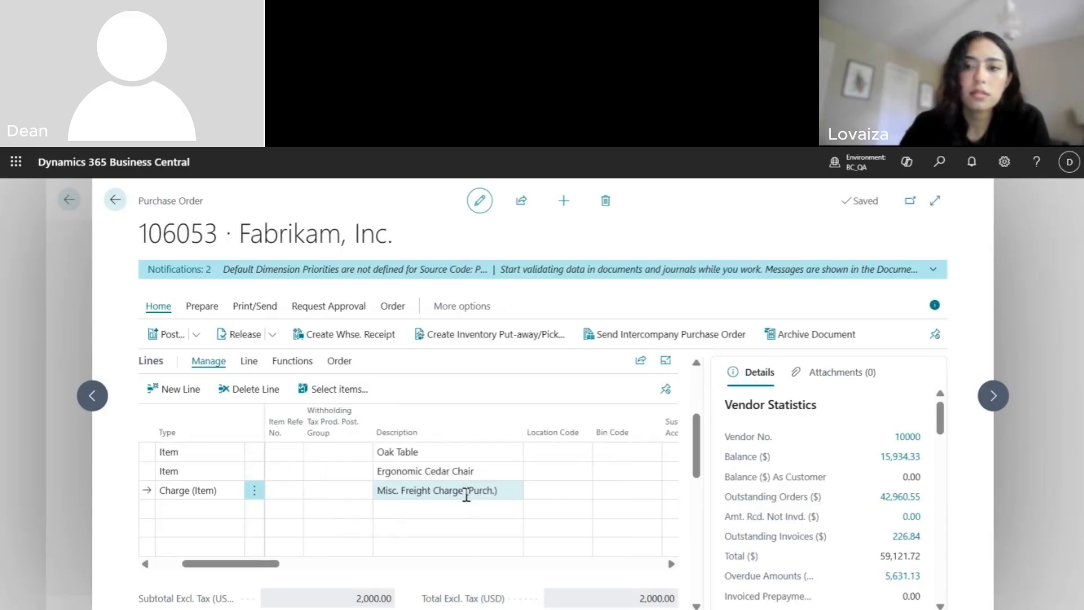
pyautogui.hscroll(5, 467, 491)
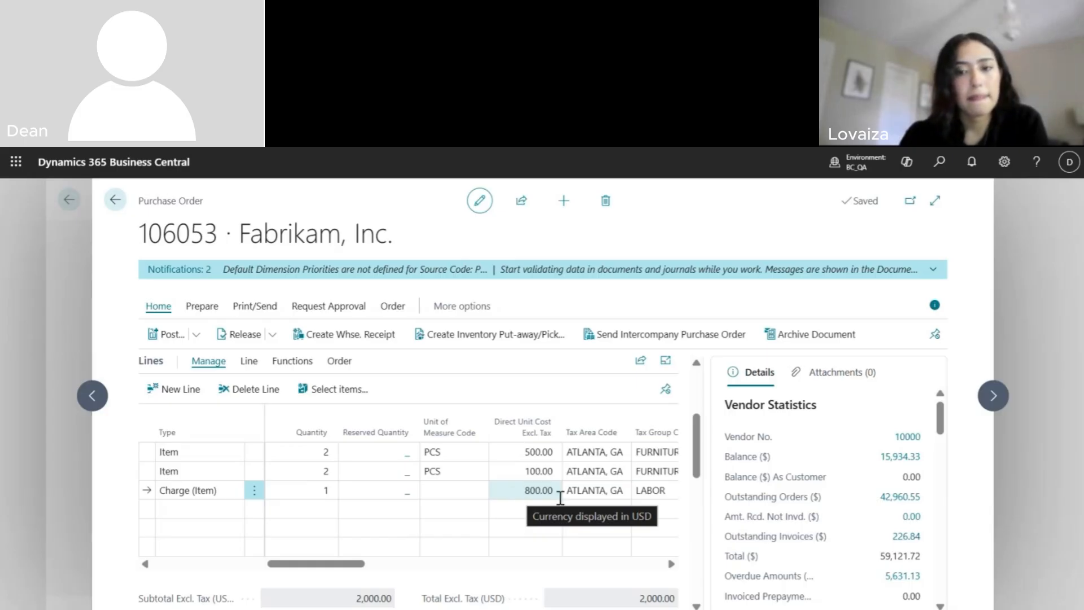
pyautogui.hscroll(5, 593, 508)
pyautogui.hscroll(10, 541, 500)
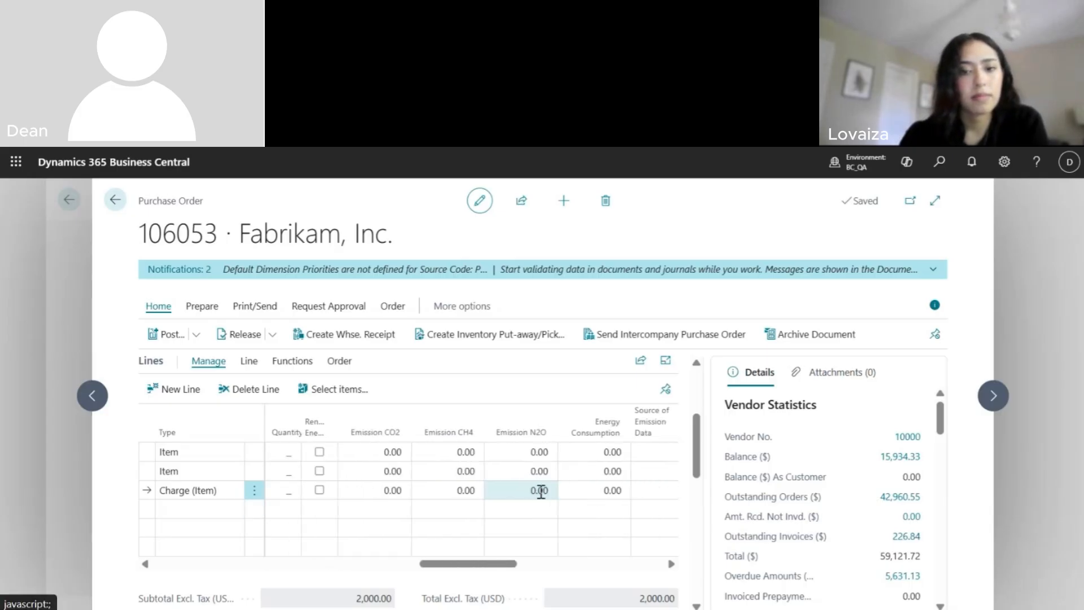
pyautogui.click(399, 493)
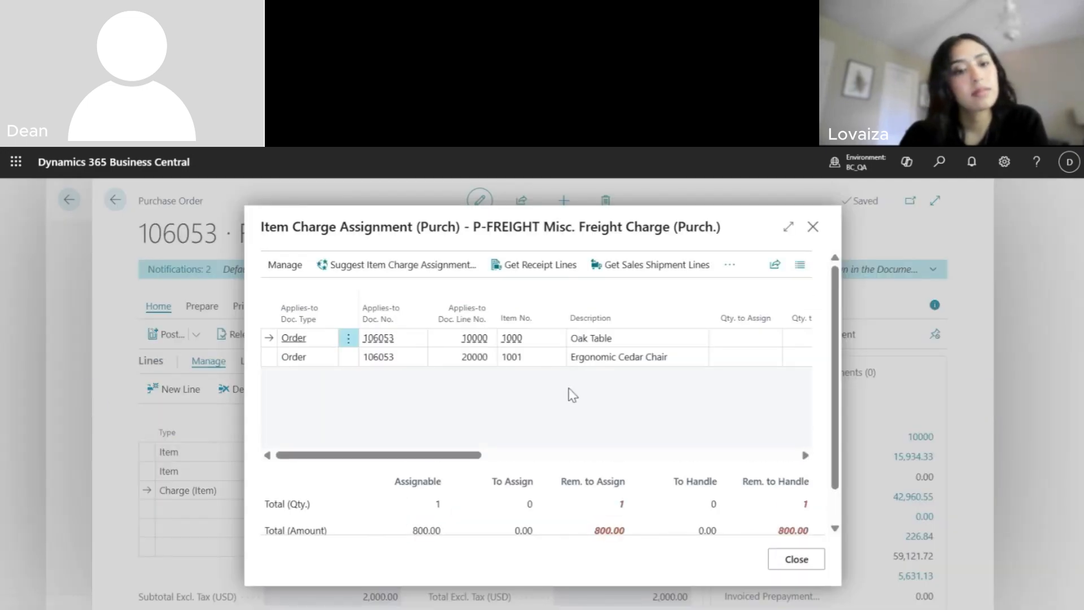
# Distribute the freight charge by amount across the Oak Table and Ergonomic Cedar Chair lines, check the assigned amounts, and close the assignment
pyautogui.hscroll(5, 572, 393)
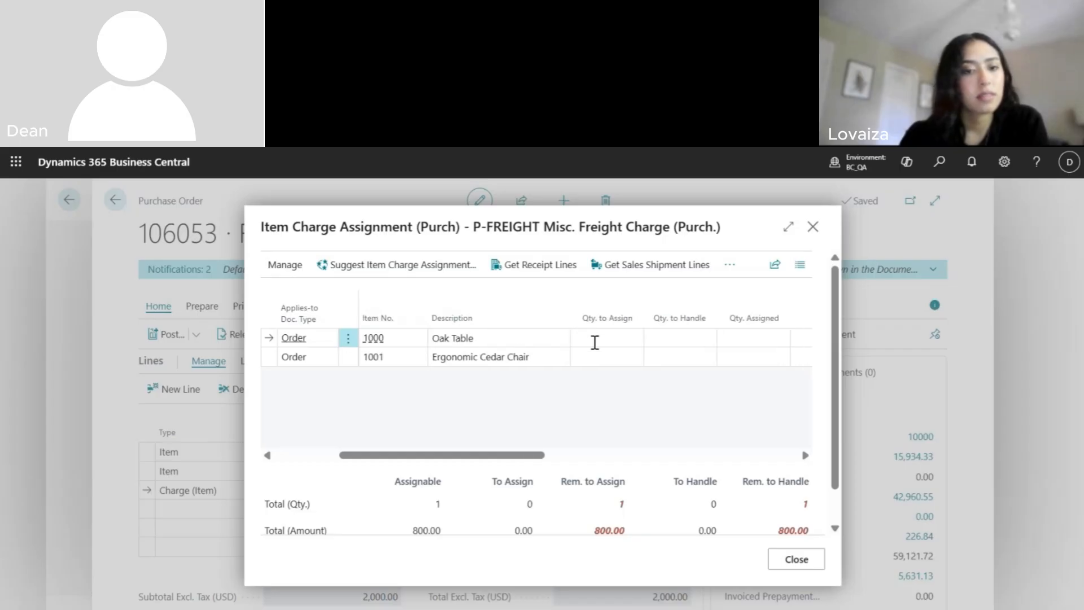
pyautogui.click(457, 268)
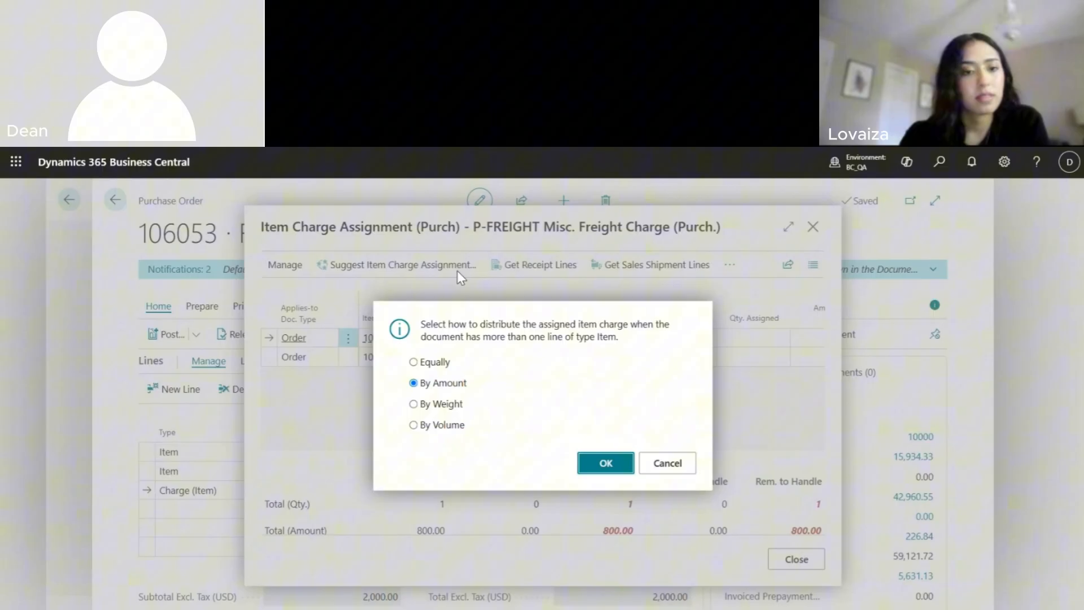
pyautogui.click(589, 462)
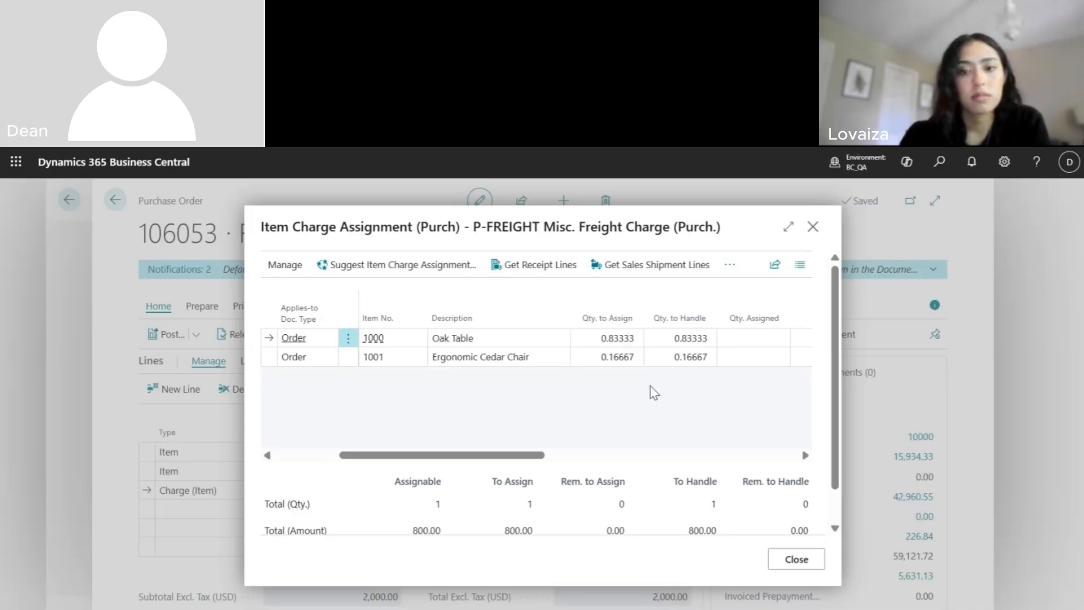
pyautogui.hscroll(5, 709, 370)
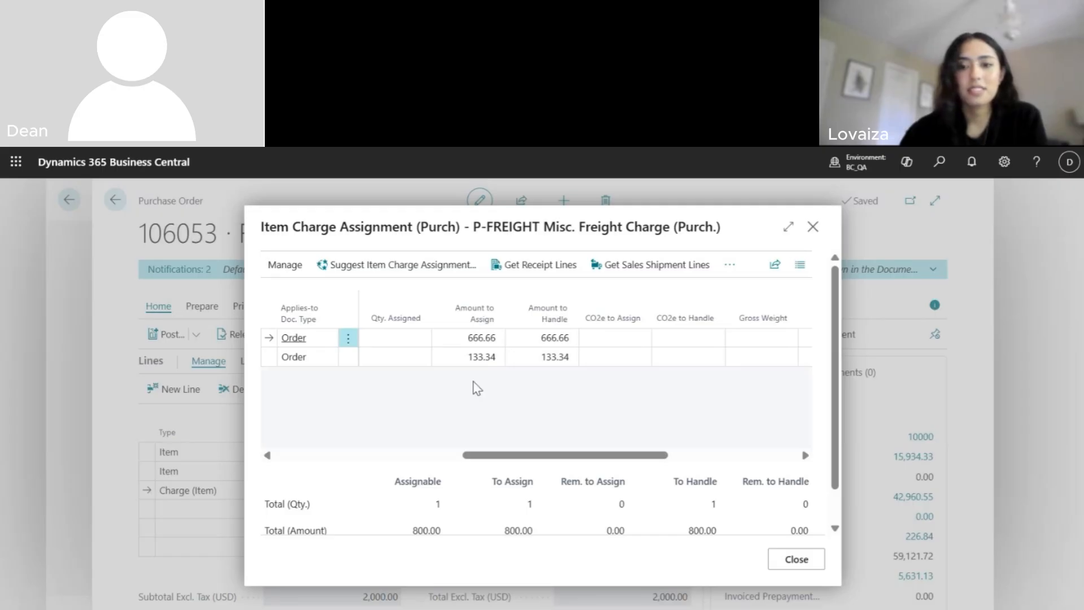
pyautogui.click(778, 561)
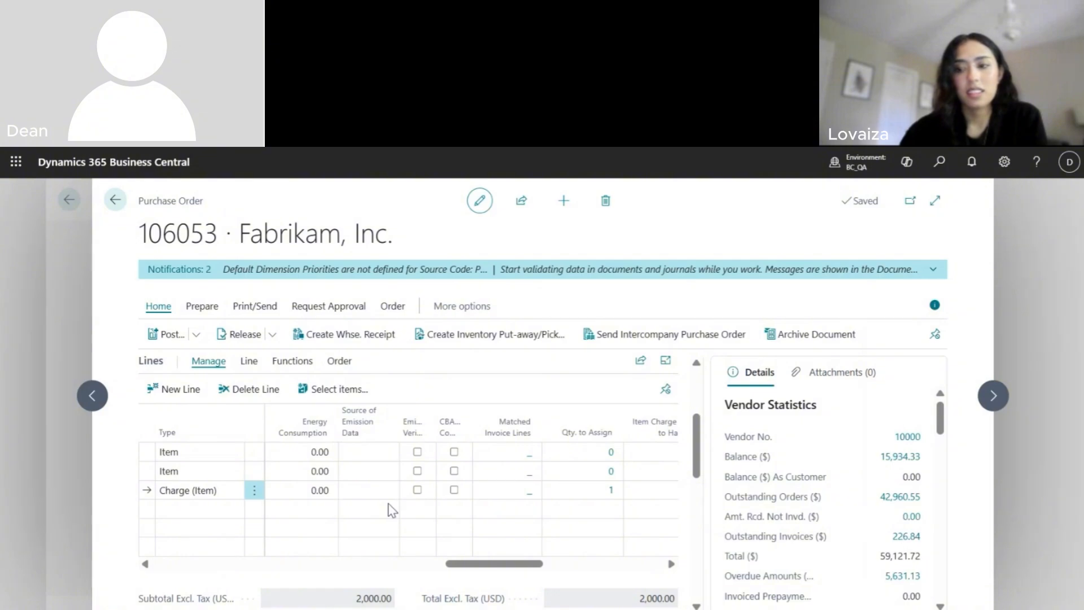
# Review the purchase order lines' costs, quantities, receipt dates and charge assignment, along with the order totals
pyautogui.scroll(-2, 399, 484)
pyautogui.scroll(2, 399, 484)
pyautogui.hscroll(-10, 400, 468)
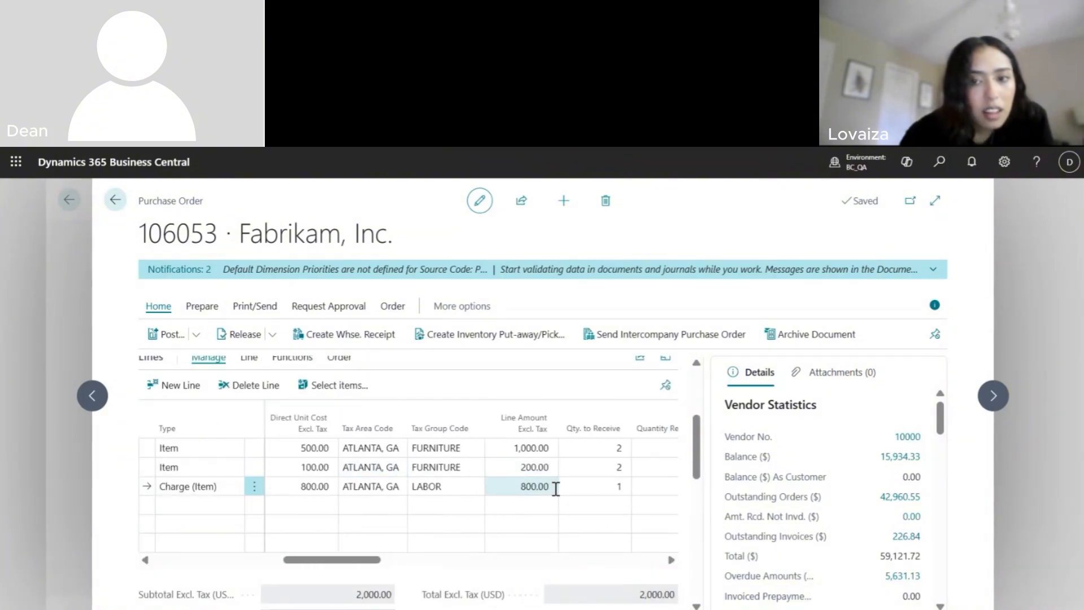
pyautogui.hscroll(8, 556, 489)
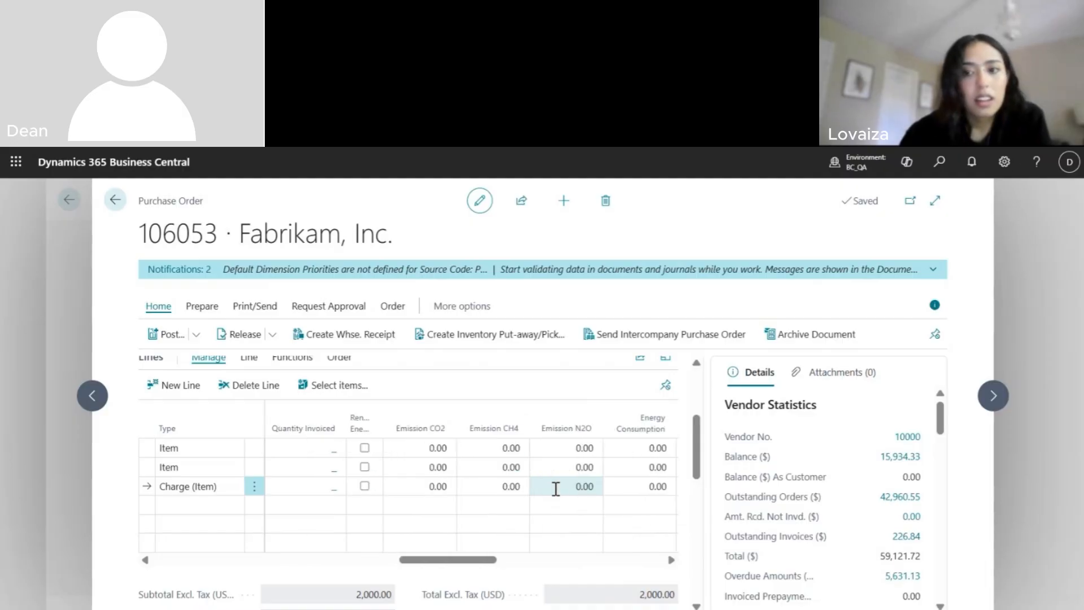
pyautogui.hscroll(8, 555, 495)
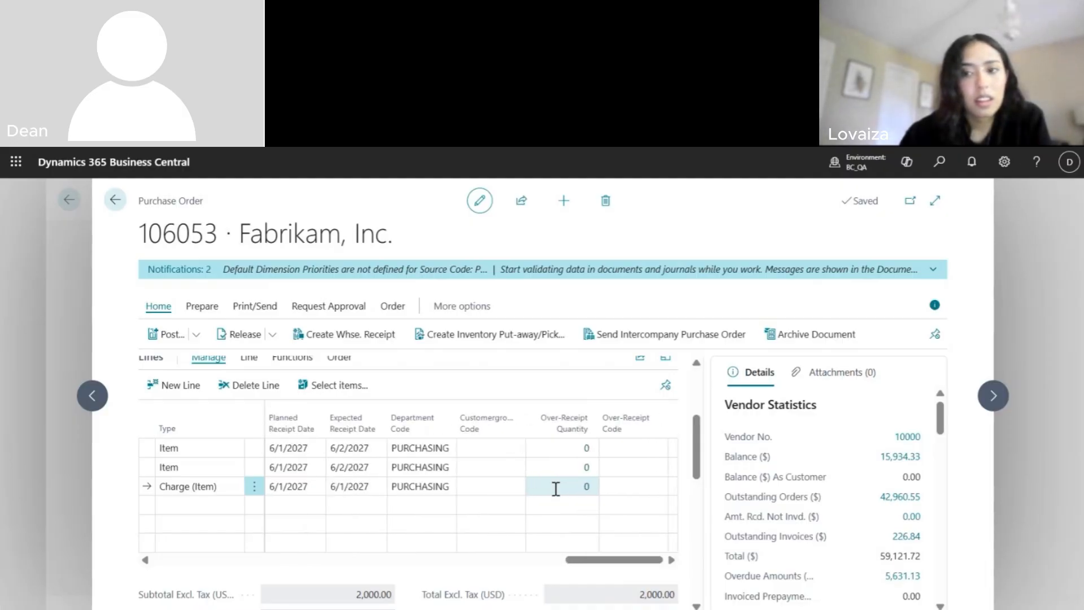
pyautogui.hscroll(-8, 555, 489)
pyautogui.scroll(-2, 559, 588)
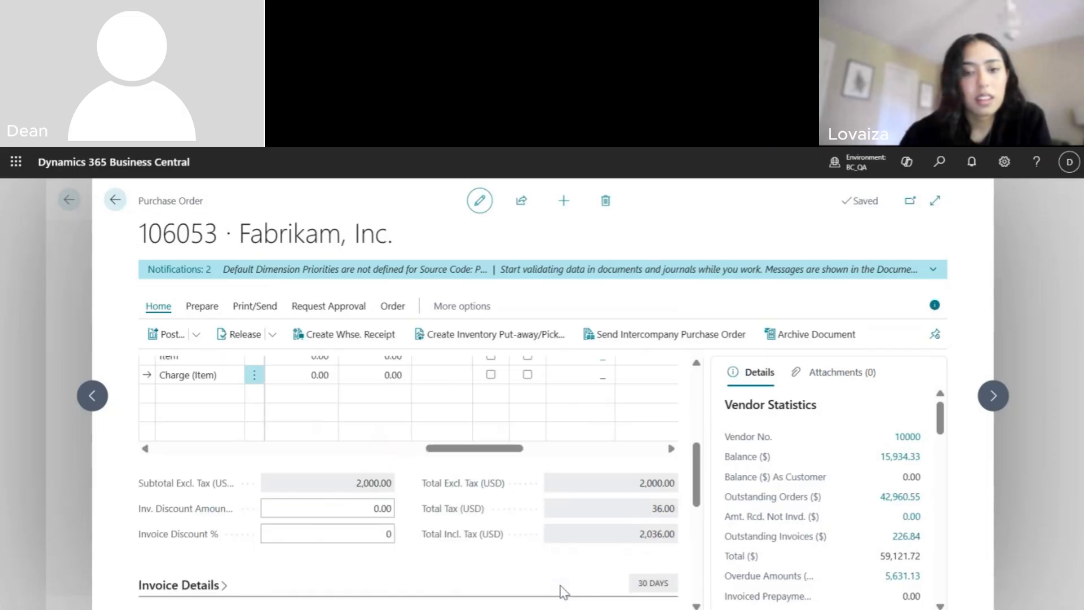
pyautogui.hscroll(-5, 470, 412)
pyautogui.scroll(2, 470, 412)
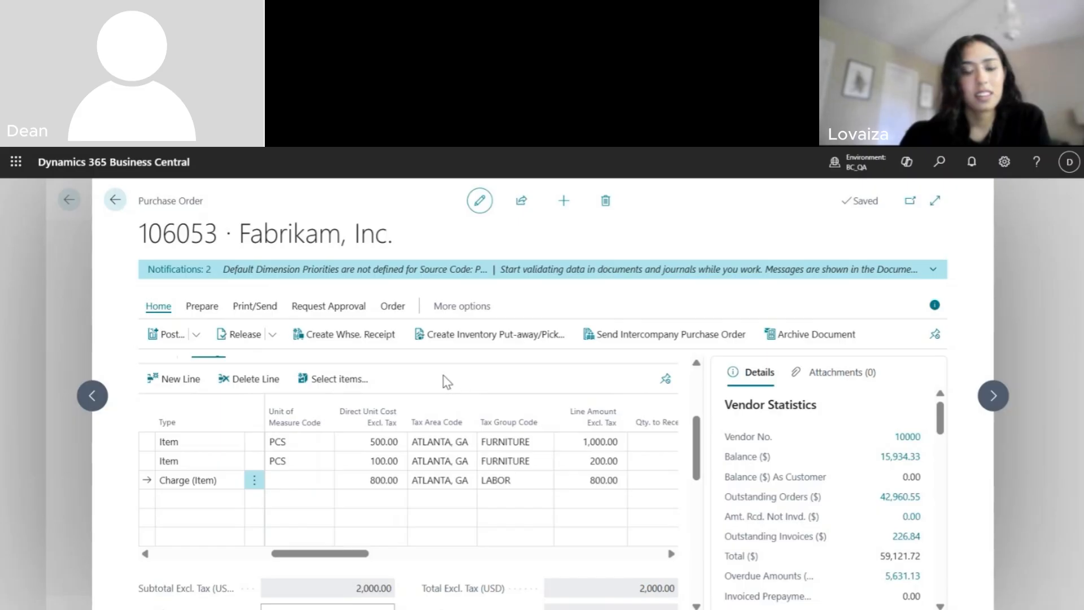
# Post the purchase order and open the resulting posted purchase invoice
pyautogui.press('F9')
pyautogui.click(586, 445)
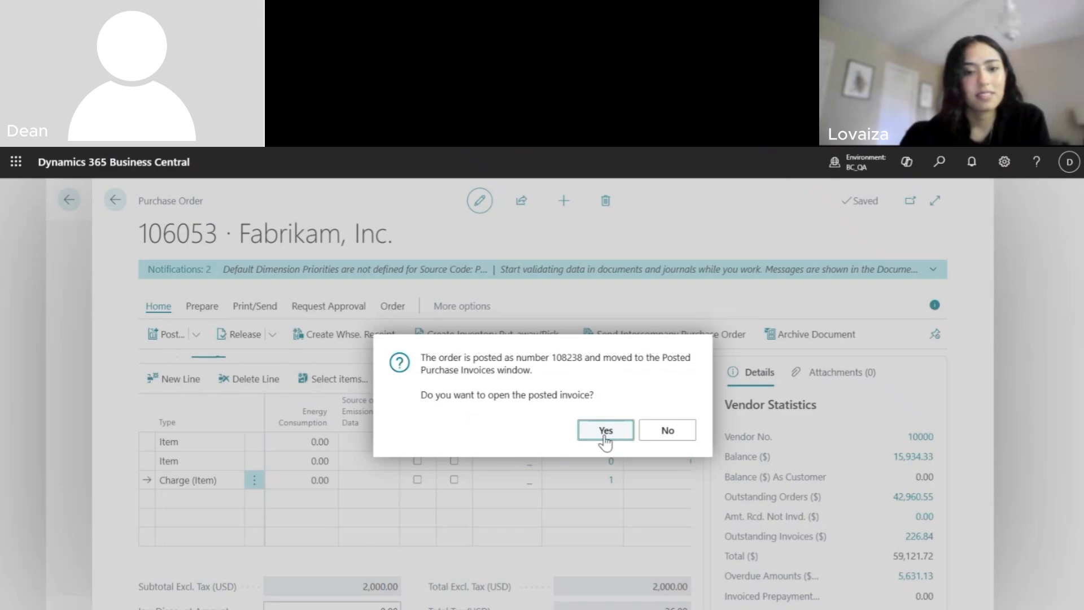
pyautogui.click(605, 430)
# Review the posted invoice's item and freight lines and totals, and return through the purchase orders list to the home page
pyautogui.scroll(-3, 606, 441)
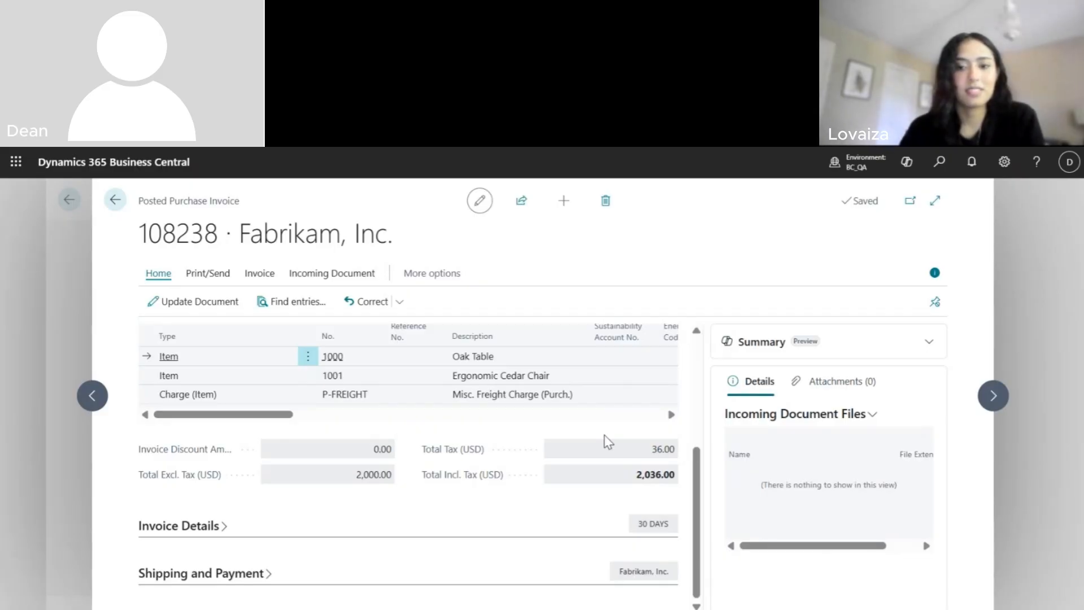
pyautogui.hscroll(5, 604, 435)
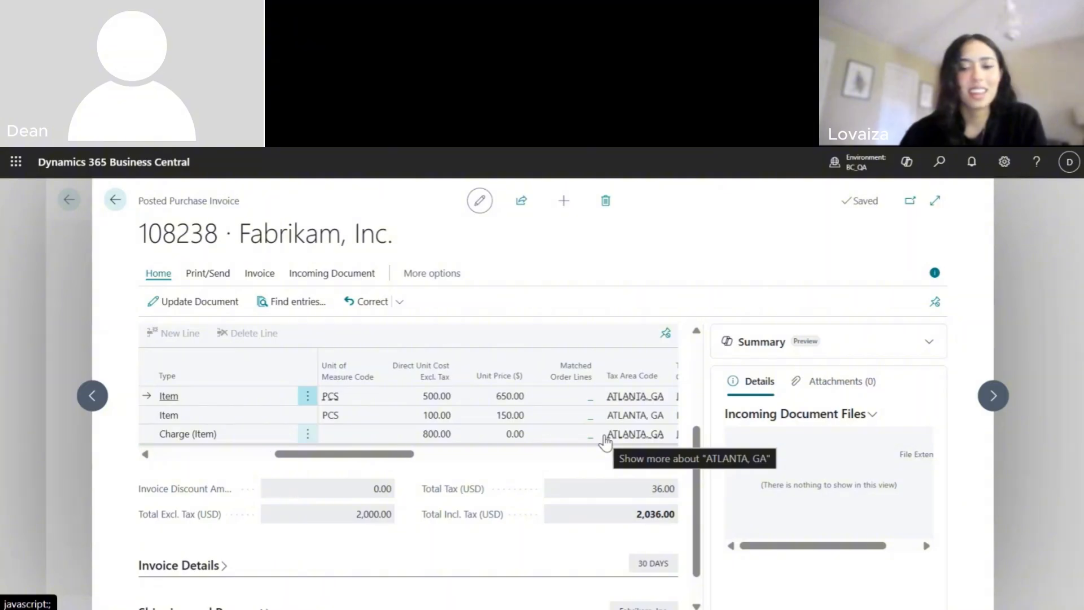
pyautogui.hscroll(3, 605, 441)
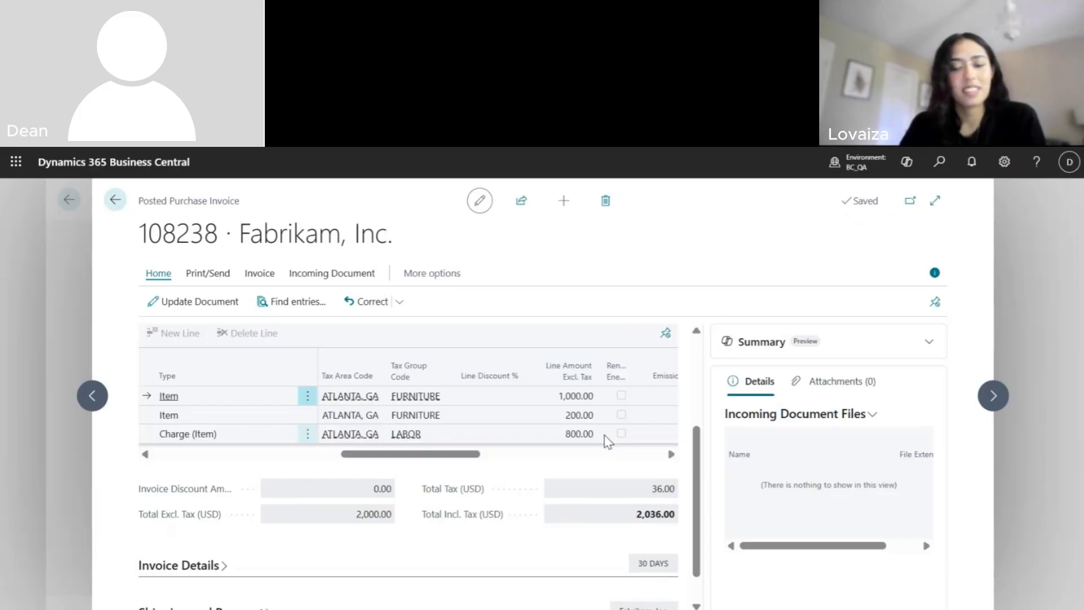
pyautogui.hscroll(5, 605, 442)
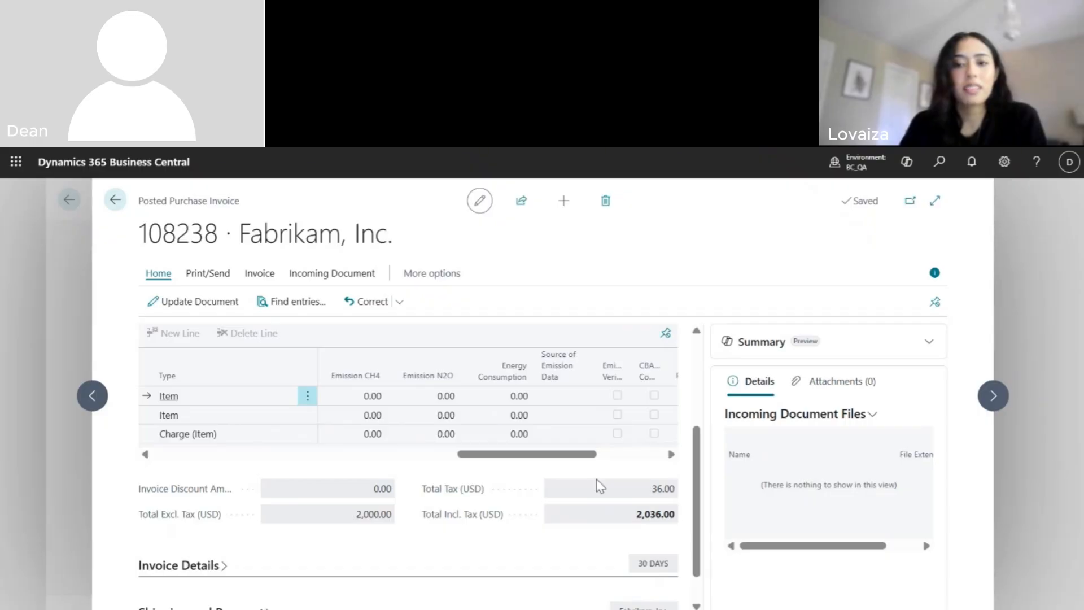
pyautogui.click(1061, 485)
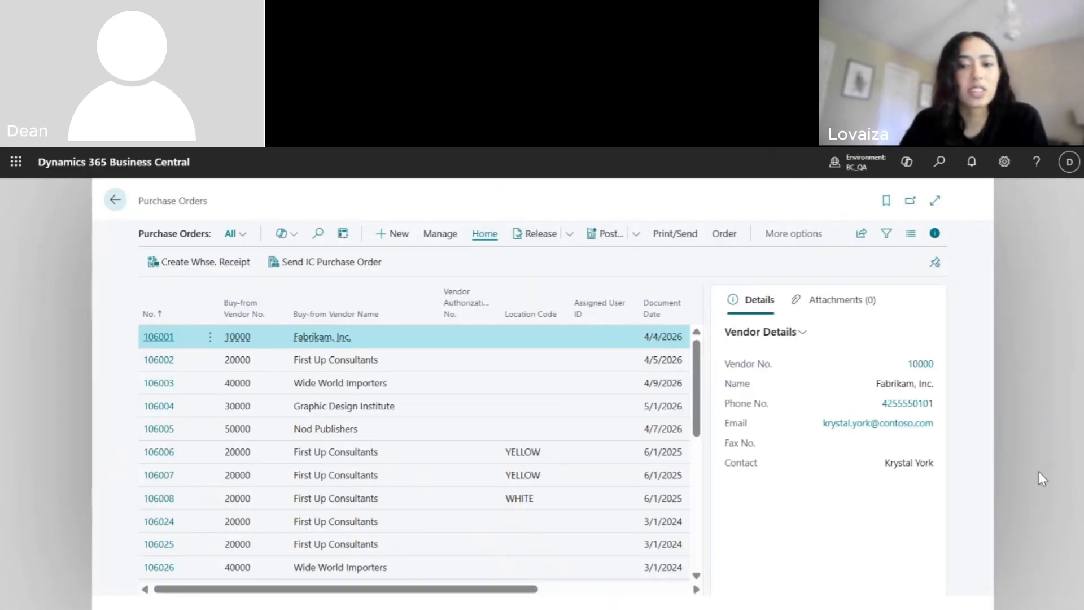
pyautogui.click(1039, 472)
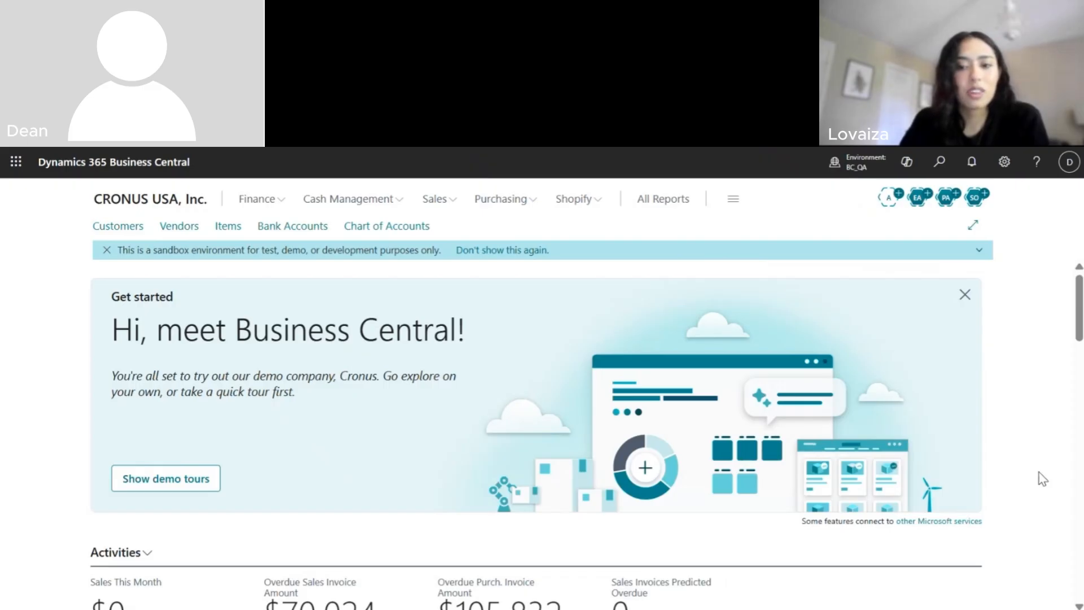